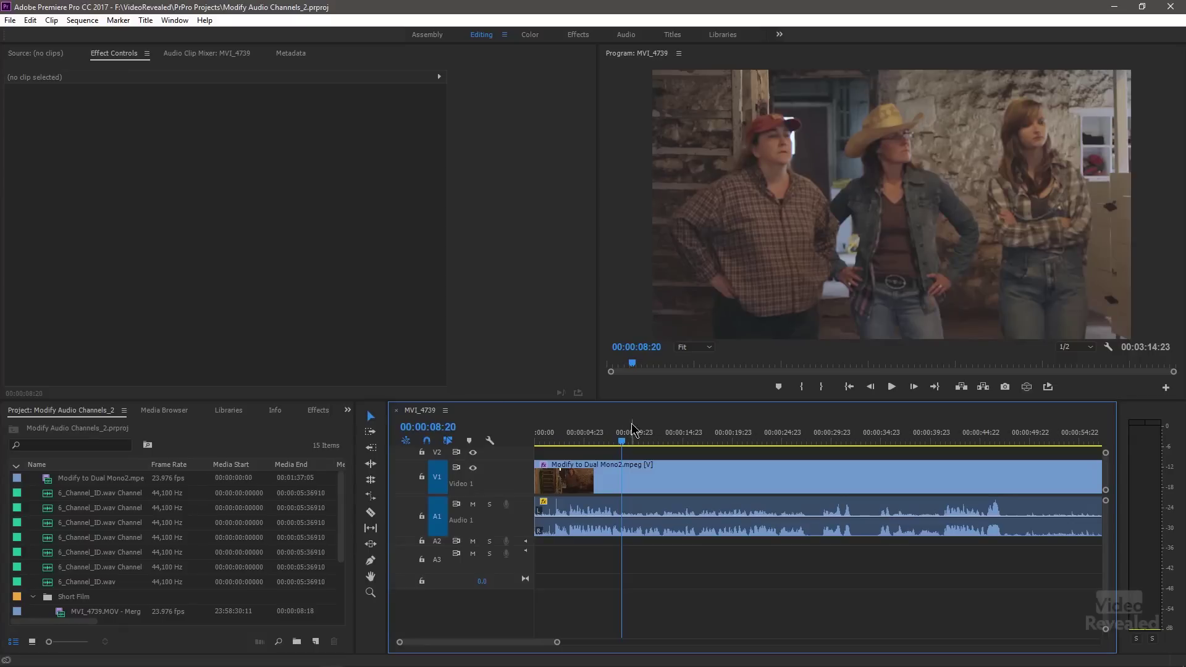
Scrub to about 15 seconds and play the sequence, stopping at 00:00:19:05
drag(633, 427, 694, 436)
key(space)
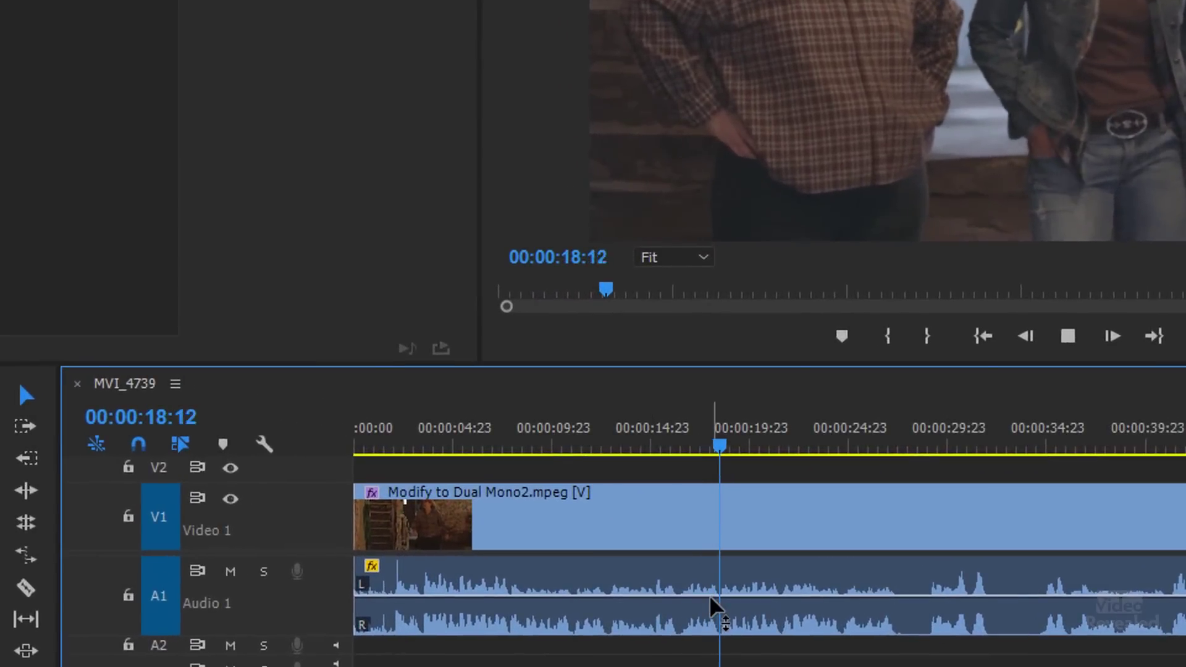
key(space)
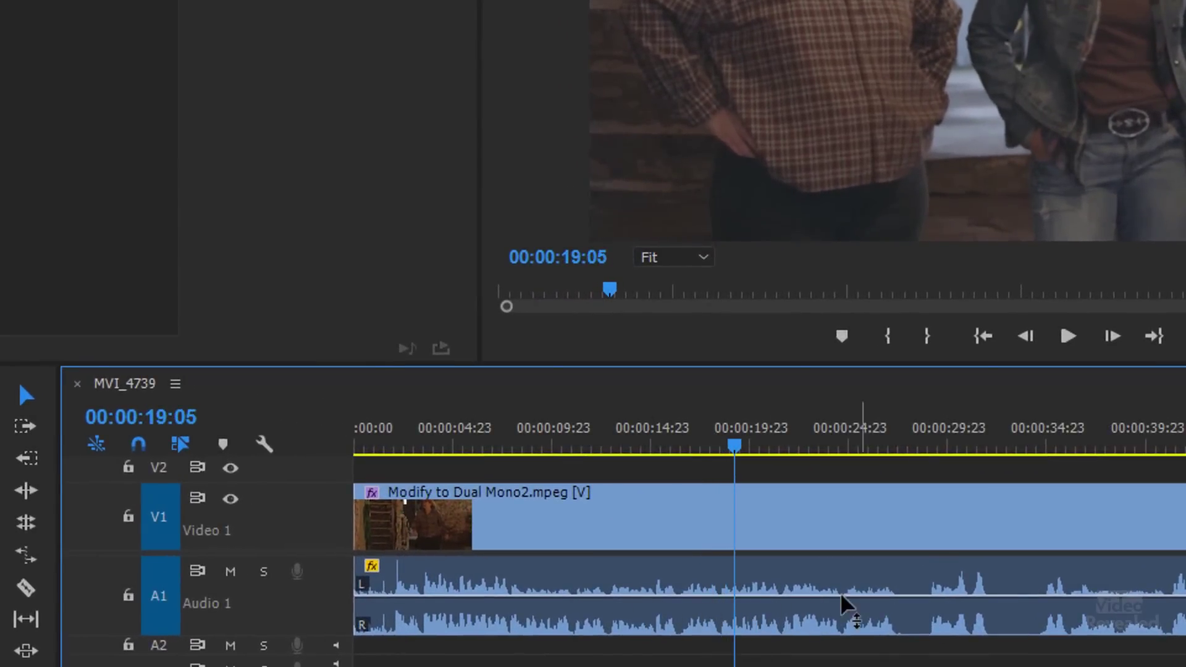
Toggle Show Audio Keyframes off and back on so the A1 clip's volume line reappears
click(262, 444)
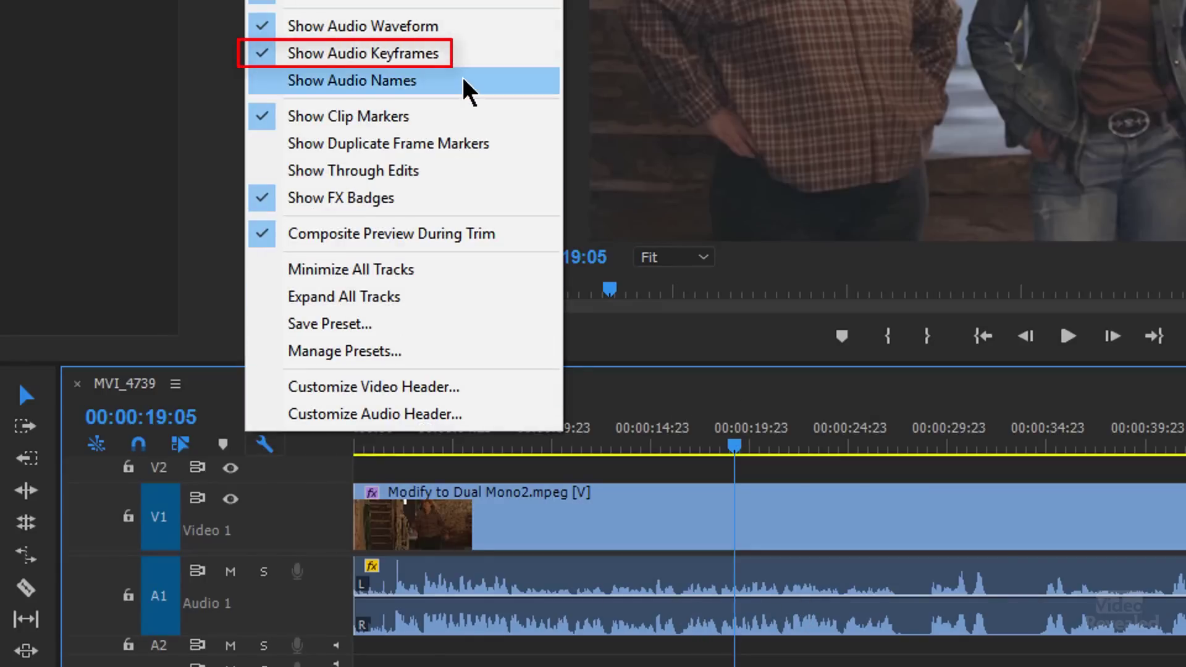
click(457, 54)
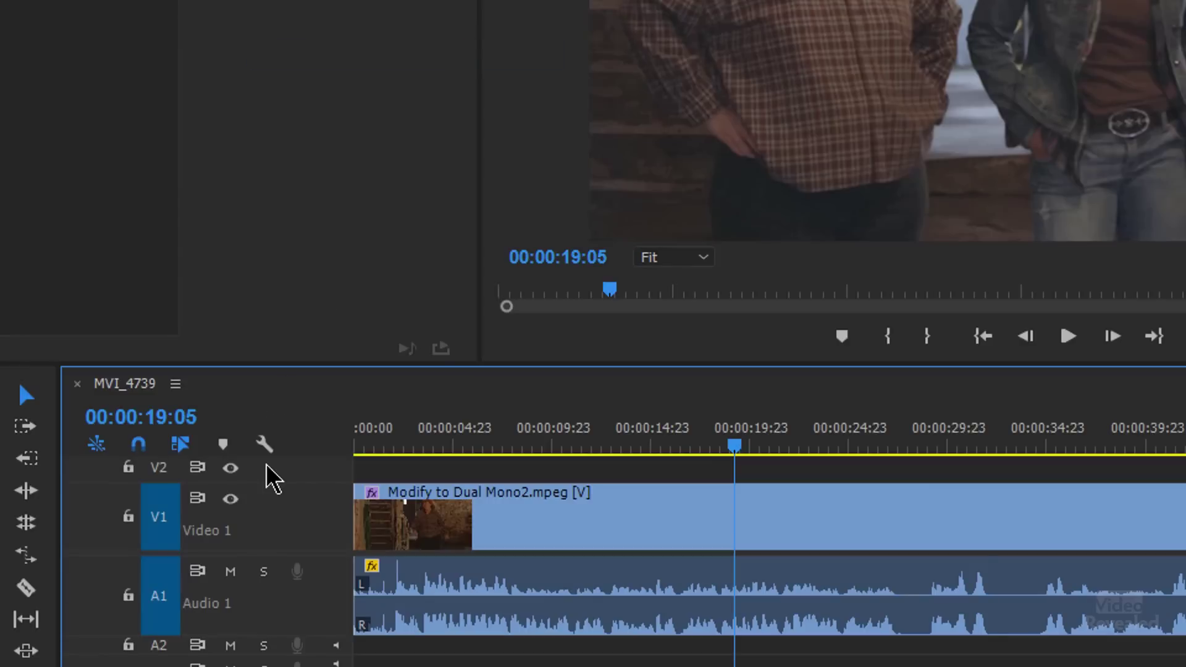
click(265, 446)
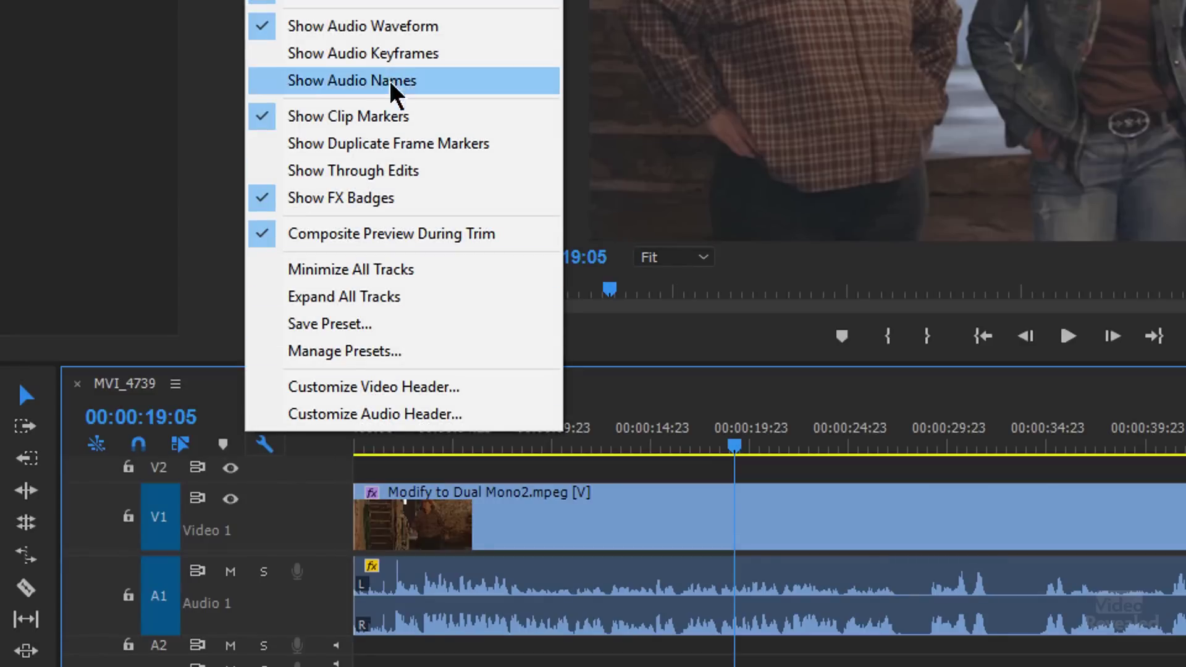
click(390, 60)
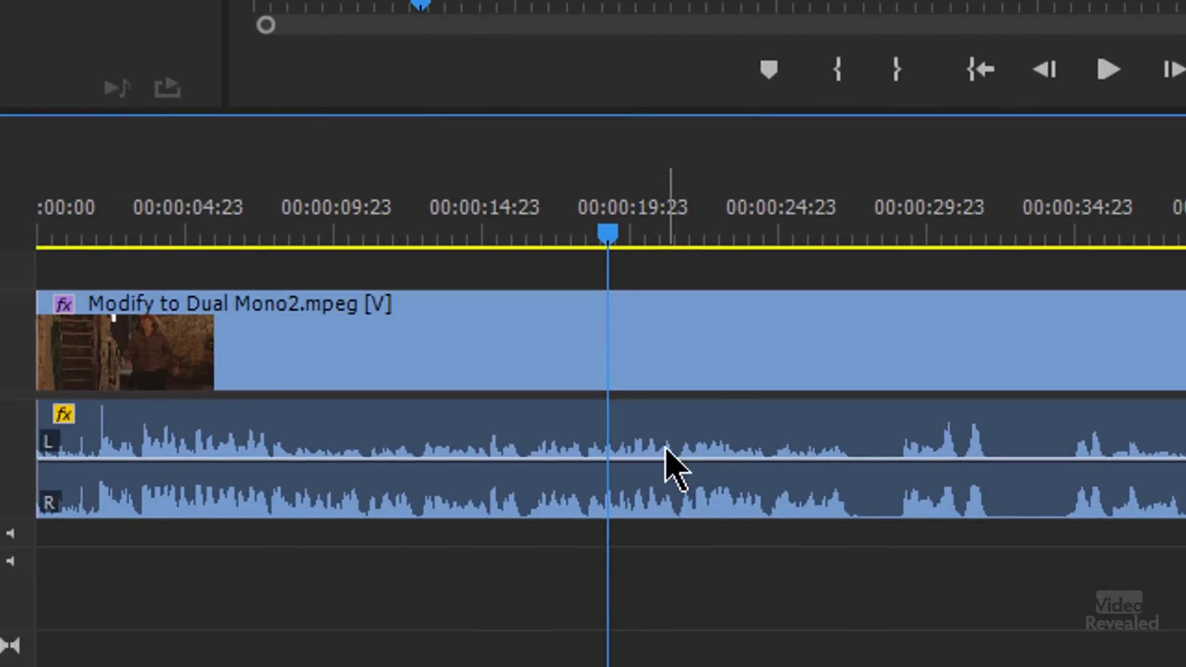
Drag the clip's rubber band up to about 6 dB, then nudge it with the [ and ] keys
mouse_move(638, 464)
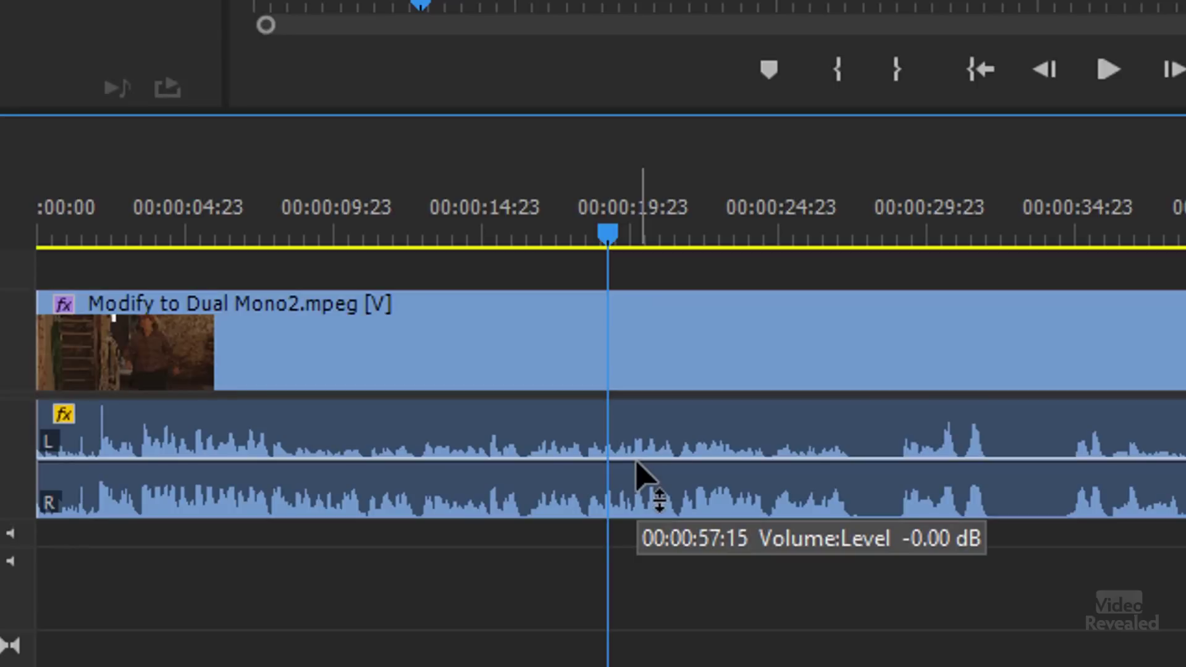
mouse_move(638, 463)
mouse_down()
mouse_move(640, 416)
mouse_move(639, 476)
mouse_move(640, 458)
mouse_up()
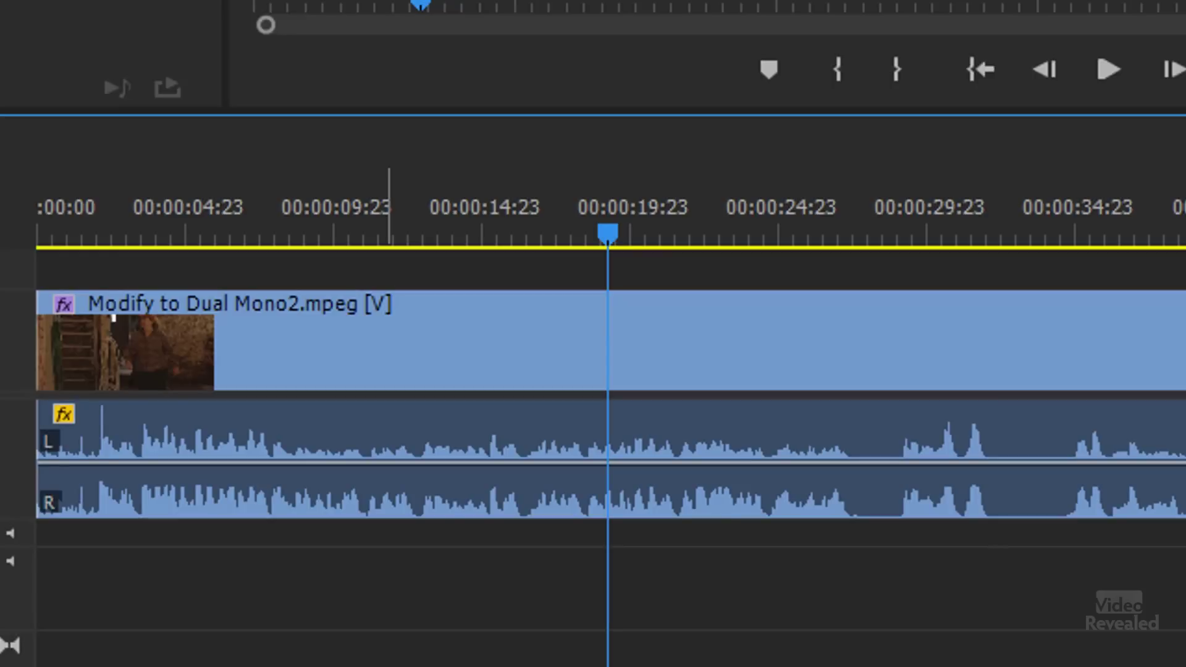
key(bracketright)
key(bracketright)
key(bracketright)
key(bracketright)
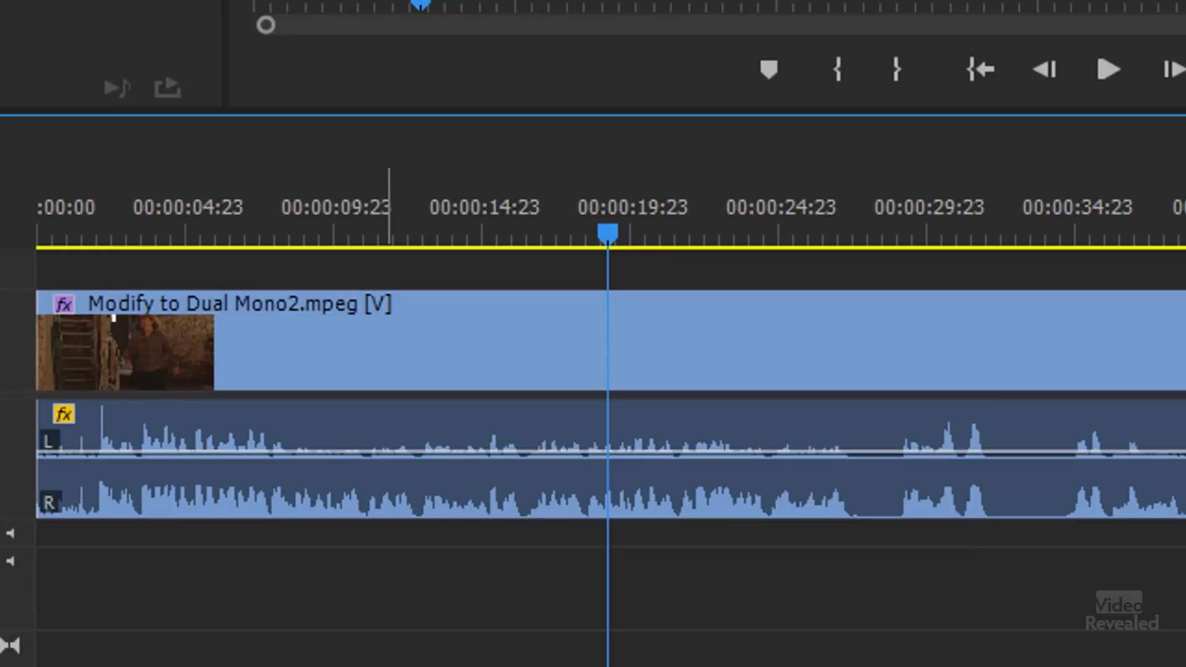
key(bracketleft)
key(bracketleft)
key(bracketleft)
key(bracketleft)
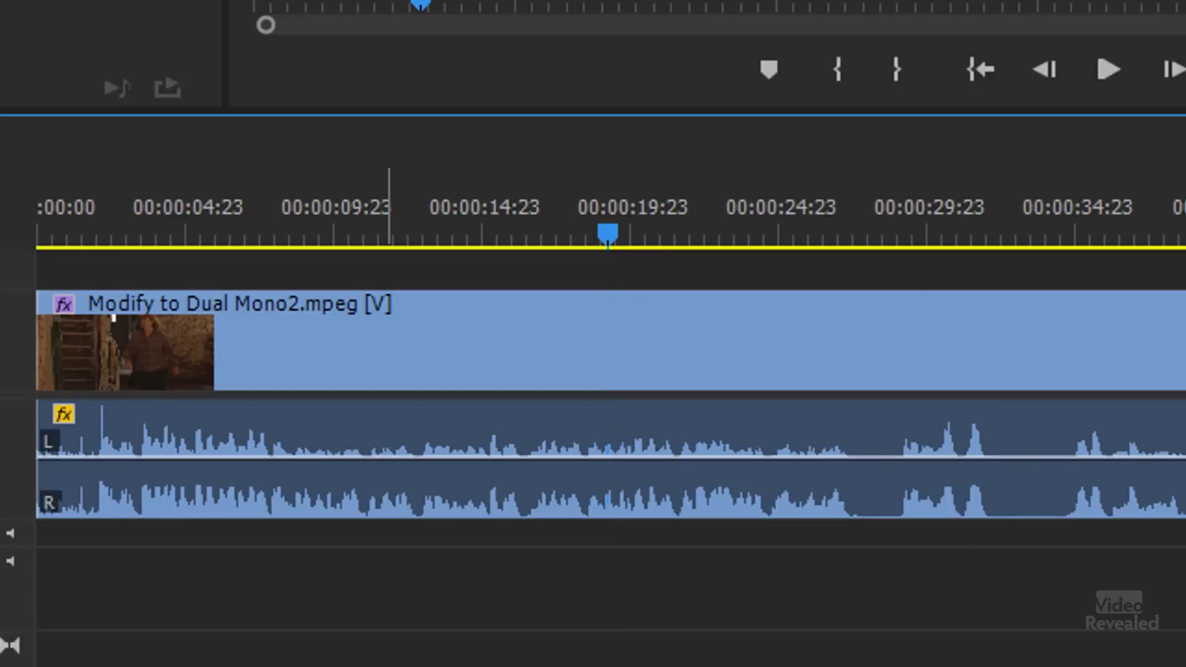
key(bracketright)
key(bracketright)
key(bracketright)
key(bracketright)
key(bracketright)
key(bracketright)
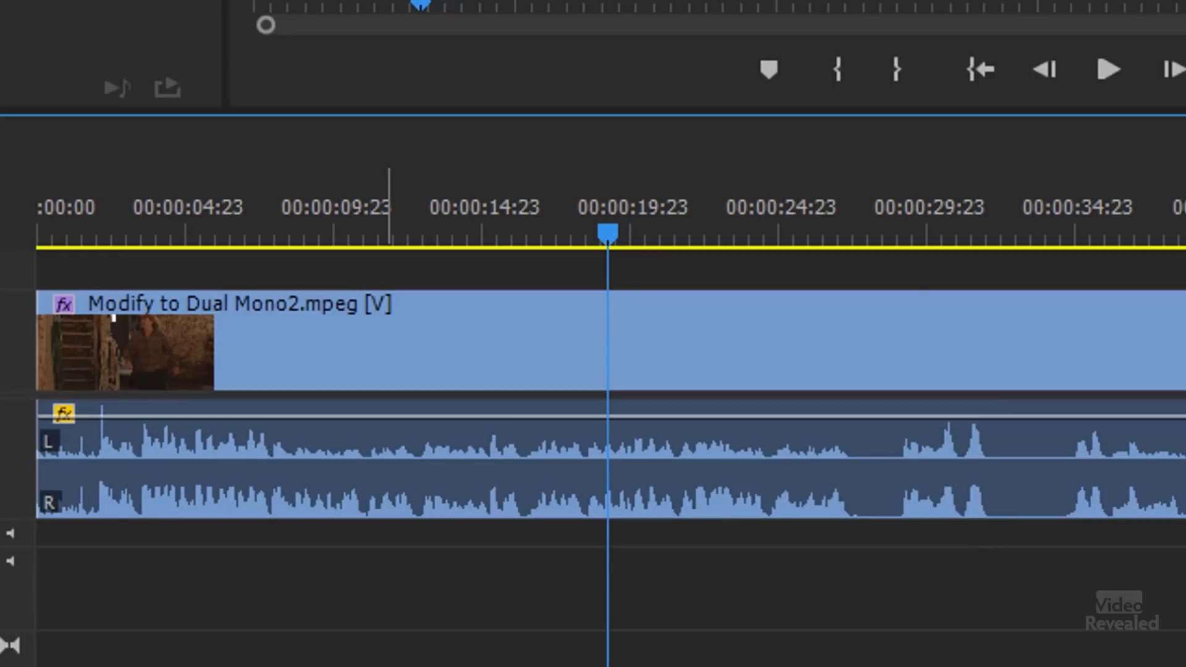
key(bracketleft)
key(bracketleft)
key(bracketleft)
key(bracketleft)
key(bracketleft)
key(bracketleft)
key(bracketleft)
key(bracketleft)
key(bracketright)
key(bracketright)
key(bracketright)
key(bracketright)
key(bracketright)
key(bracketright)
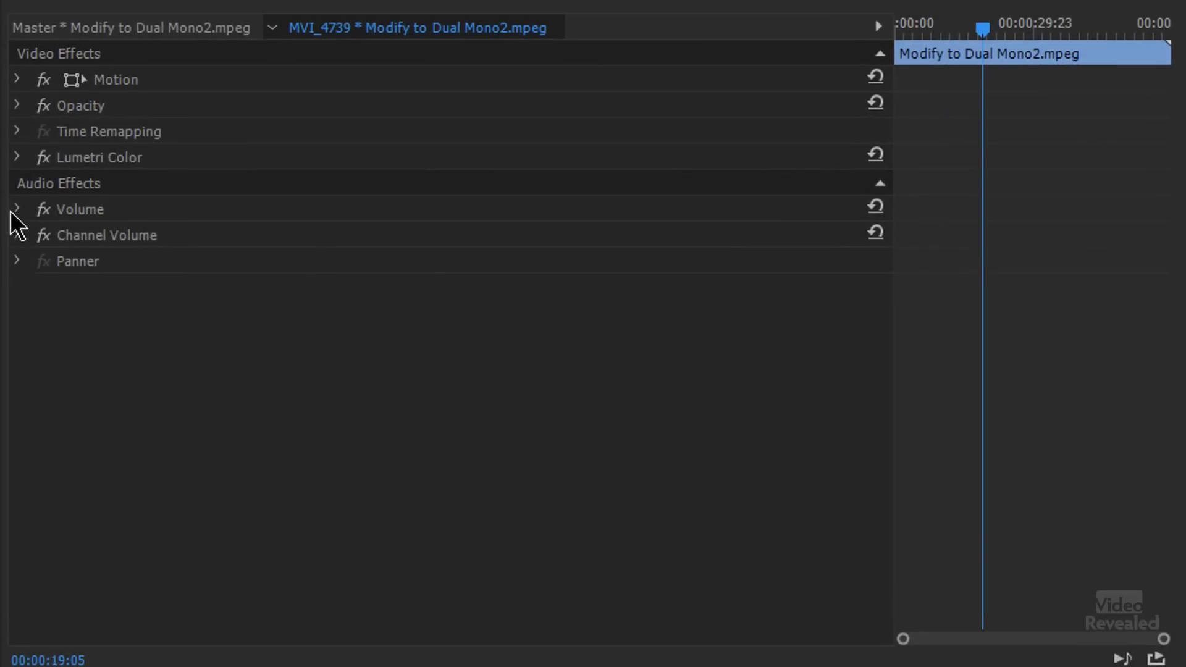
Expand Volume in Effect Controls, nudge Level to 4.0 dB, drag to about -10 dB, then set 6.0 dB with a keyframe
click(17, 210)
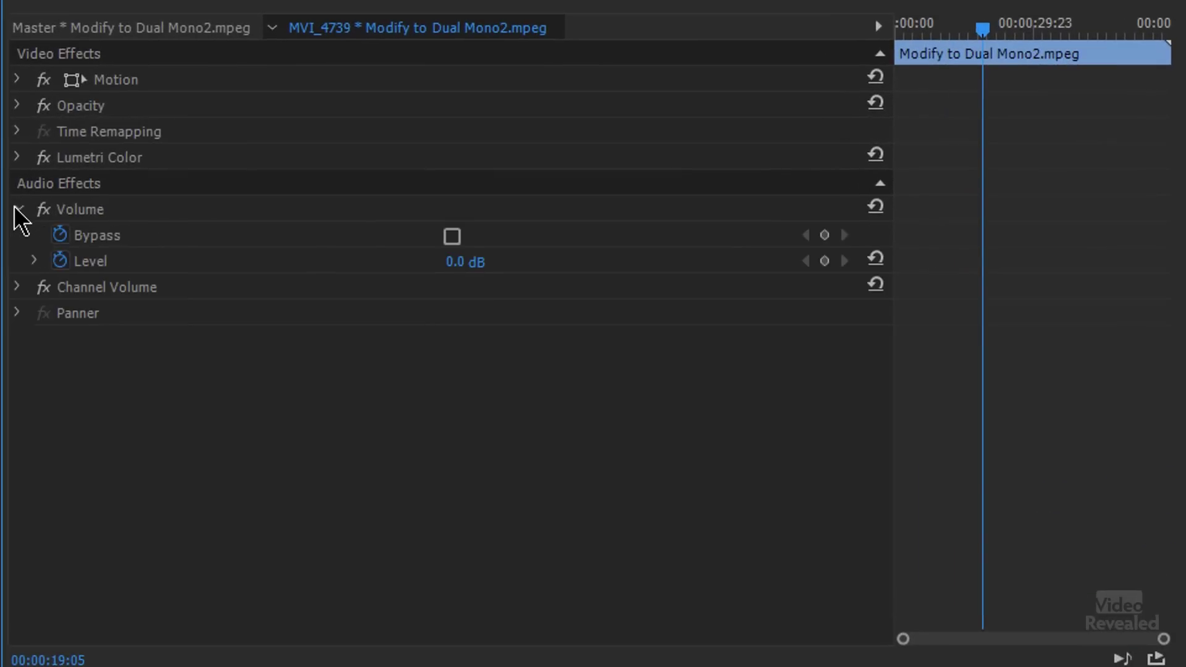
key(bracketright)
key(bracketright)
key(bracketright)
key(bracketright)
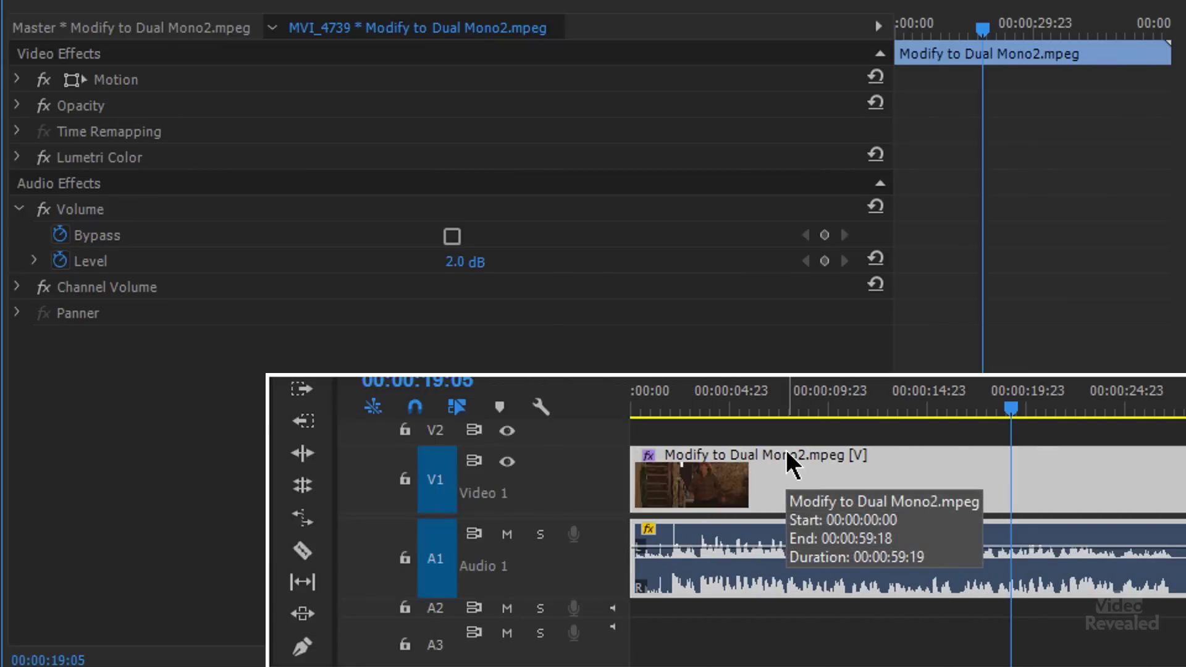
key(bracketleft)
key(bracketleft)
key(bracketleft)
key(bracketleft)
key(bracketleft)
key(bracketleft)
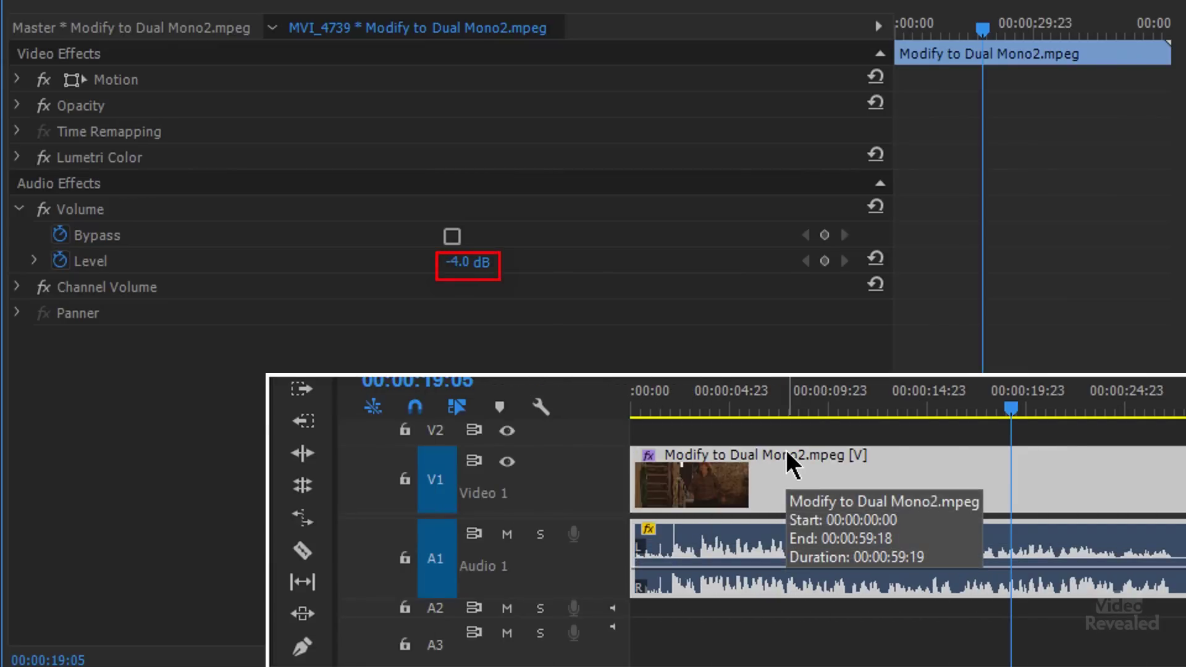
key(bracketright)
key(bracketright)
key(bracketright)
key(bracketright)
key(bracketright)
key(bracketright)
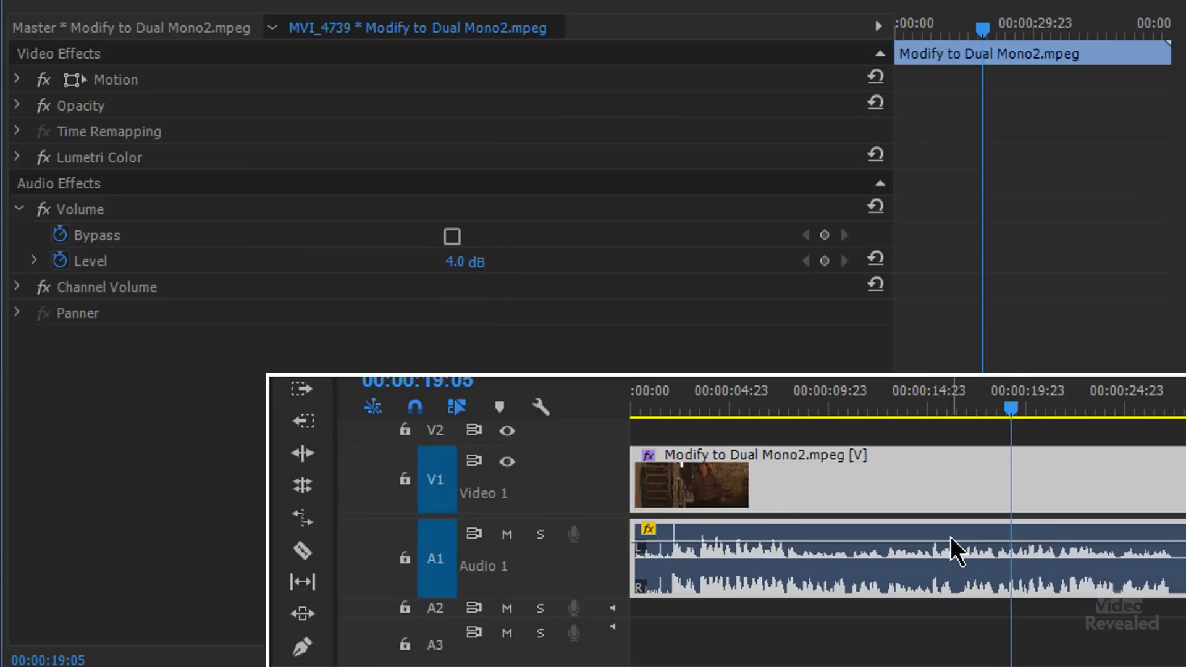
drag(956, 542, 960, 574)
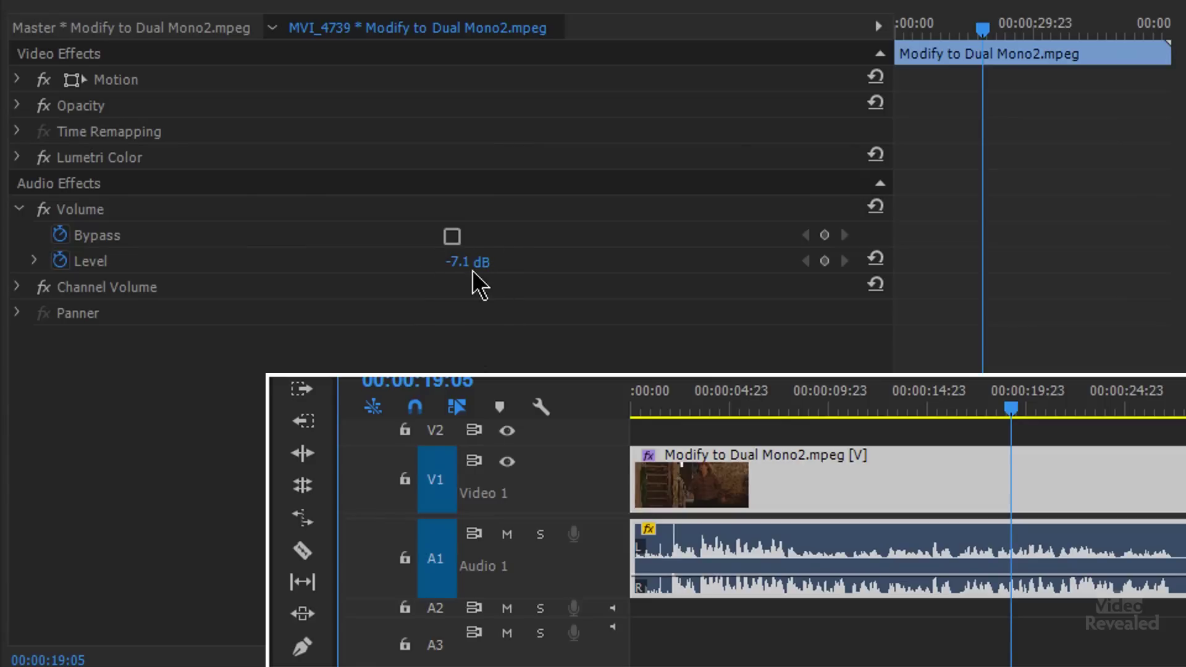
click(463, 265)
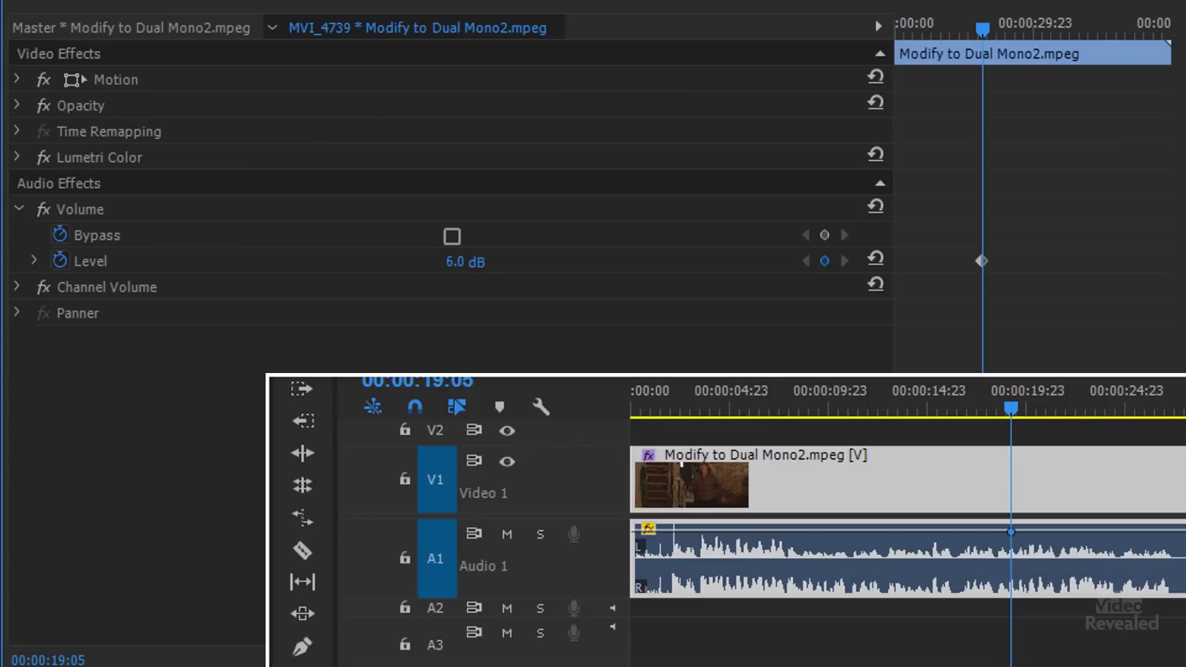
Scrub the Volume Level down to 0.1 dB and move its keyframe earlier in time
click(466, 262)
key(Return)
drag(483, 272, 445, 271)
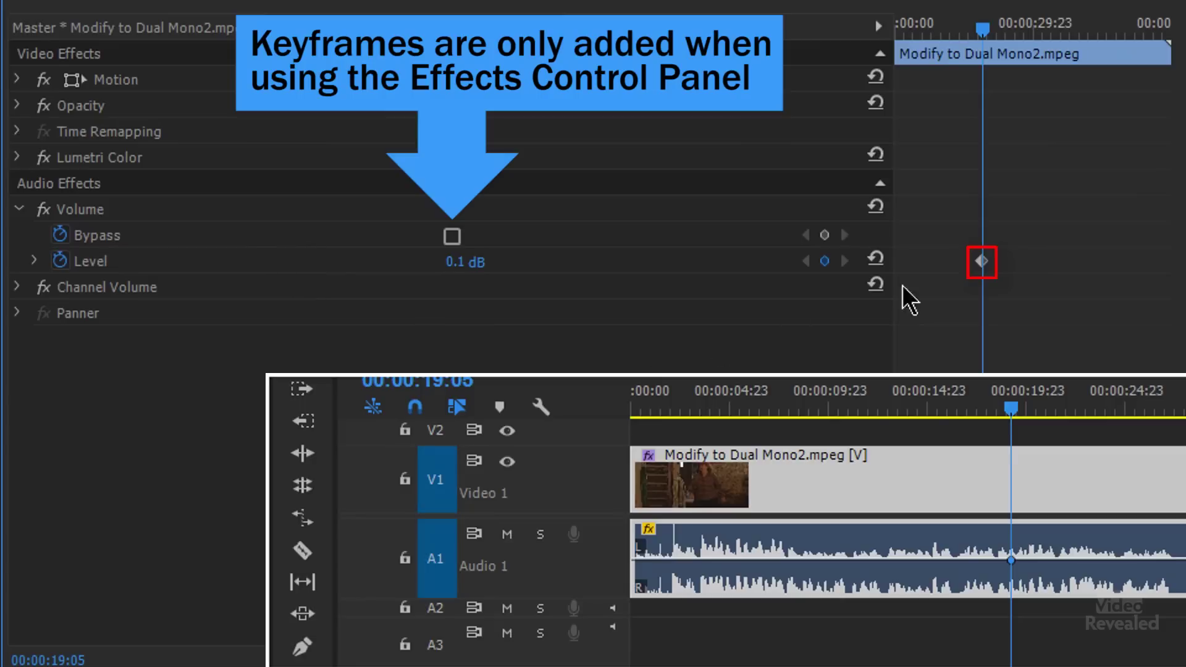
drag(983, 263, 956, 263)
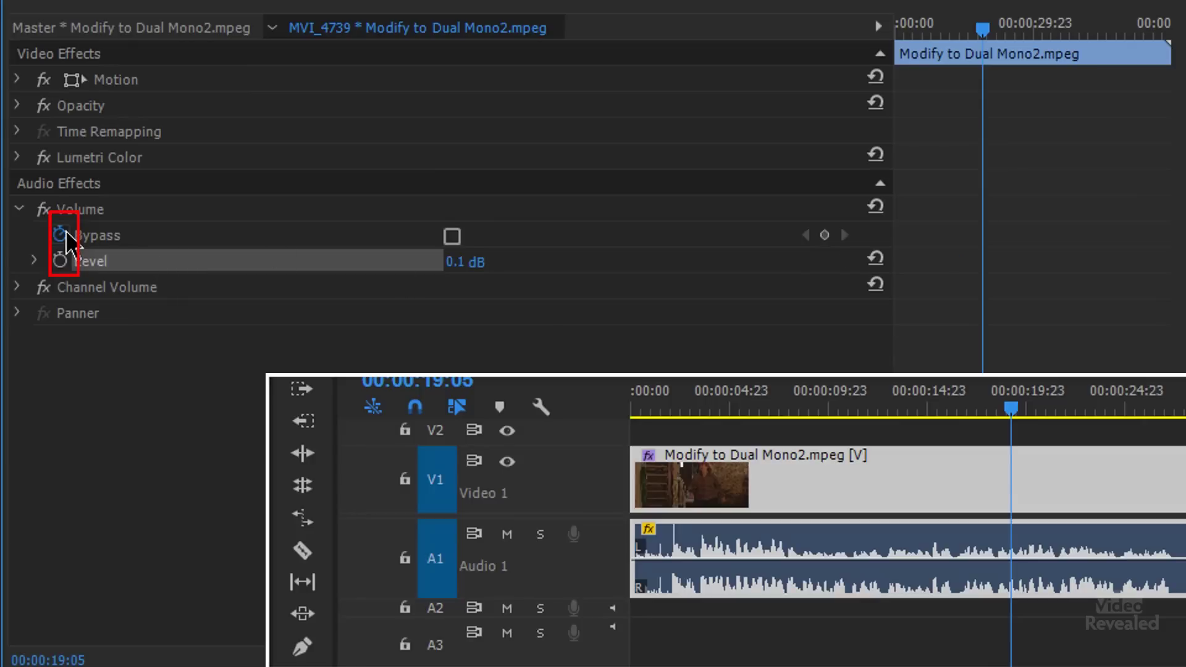
Turn off keyframing for Bypass and Level, removing the keyframes and leaving Level at 1.3 dB
click(60, 234)
click(183, 264)
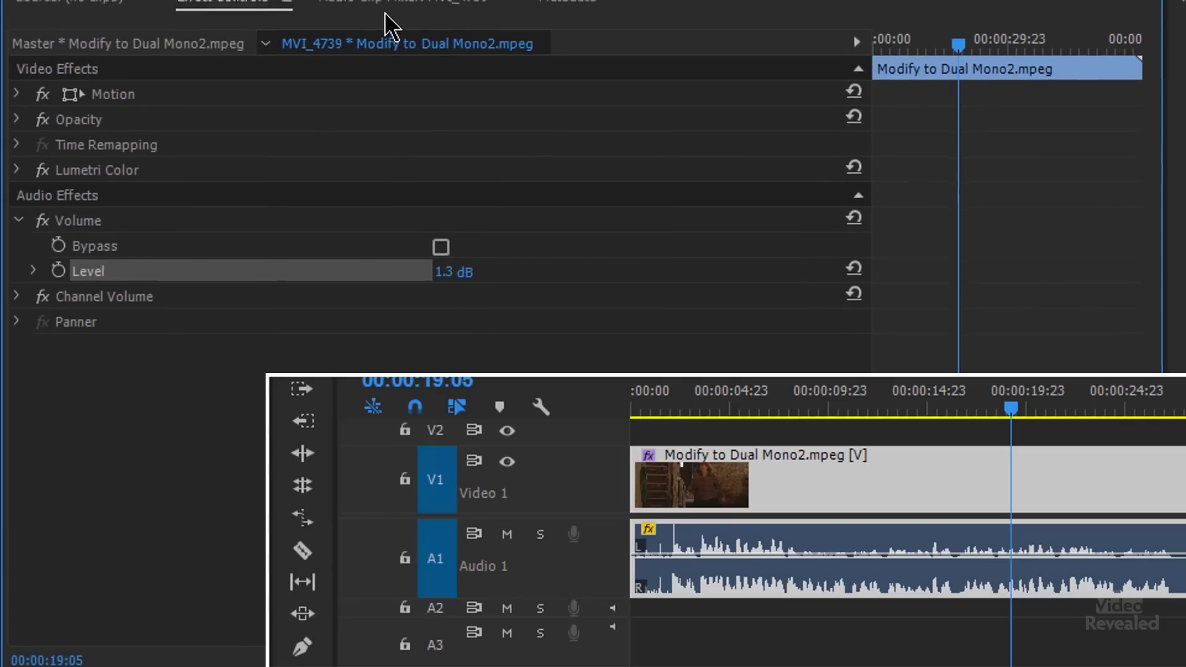
click(396, 5)
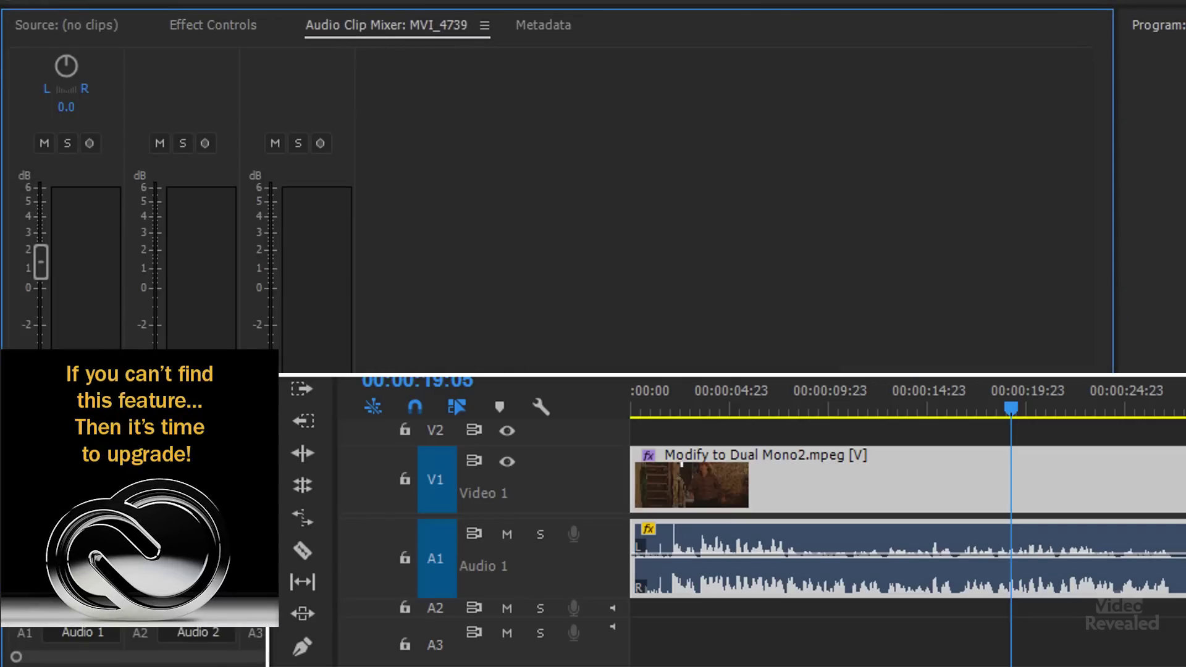
Show the Audio Clip Mixer via the Window menu and lower the clip volume to about -4 dB
key(alt+w)
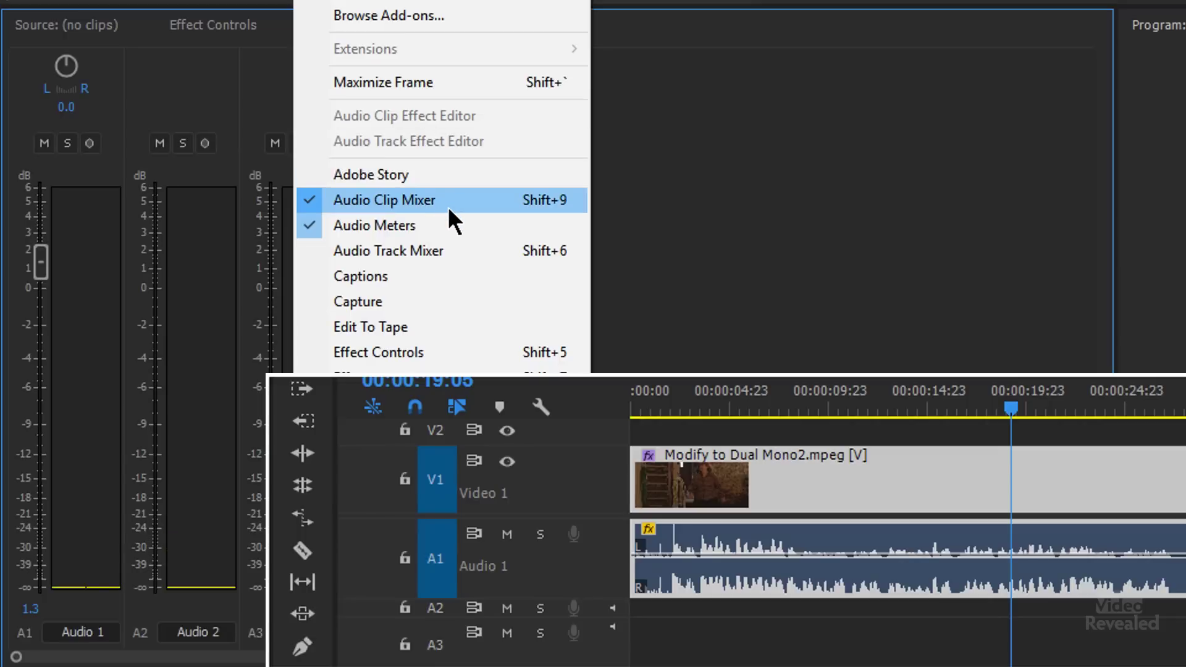
click(42, 264)
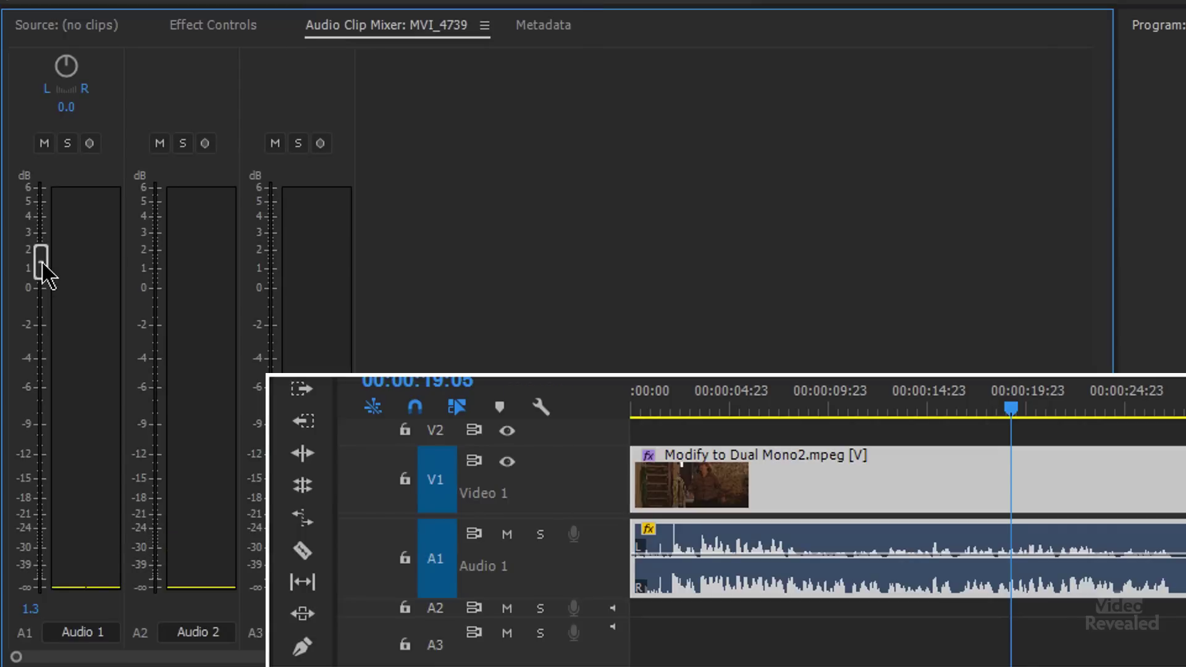
drag(42, 264, 72, 357)
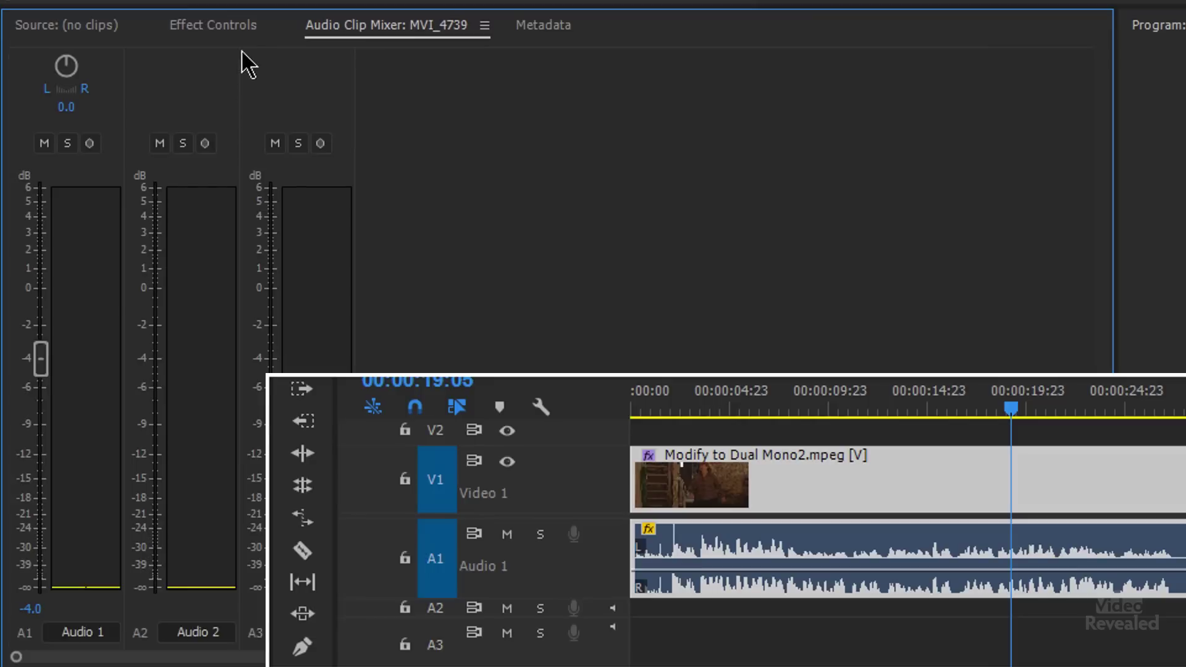
Dock the Effect Controls panel in its own column beside the Audio Clip Mixer
click(228, 26)
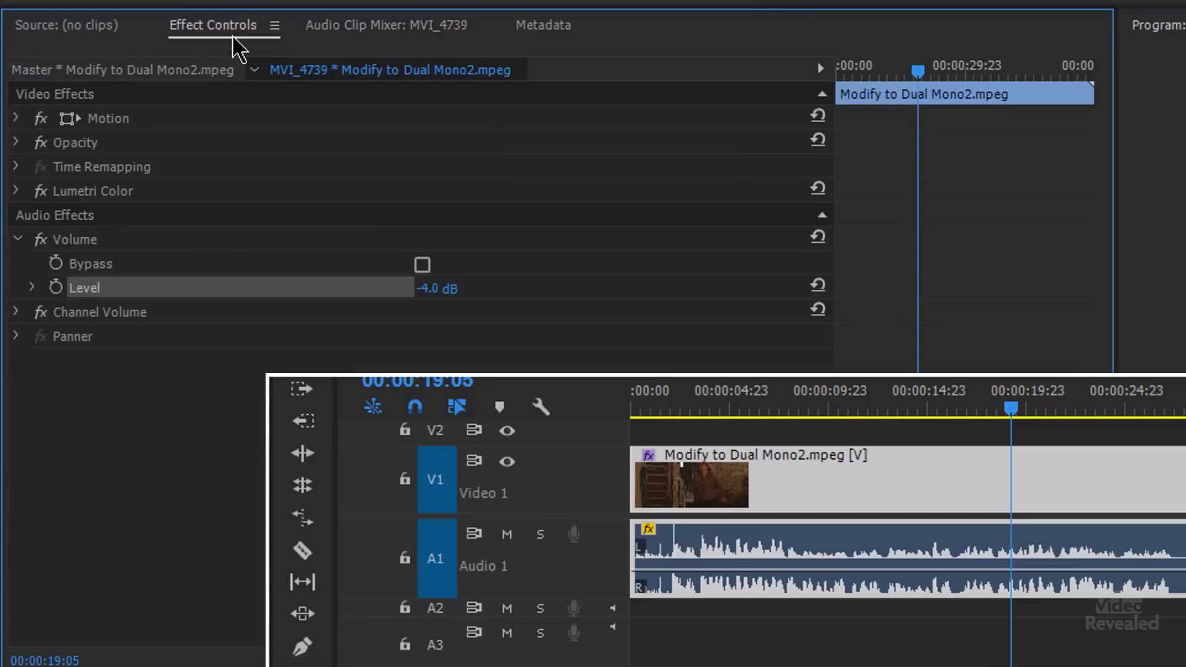
drag(233, 37, 693, 272)
drag(1023, 321, 1106, 321)
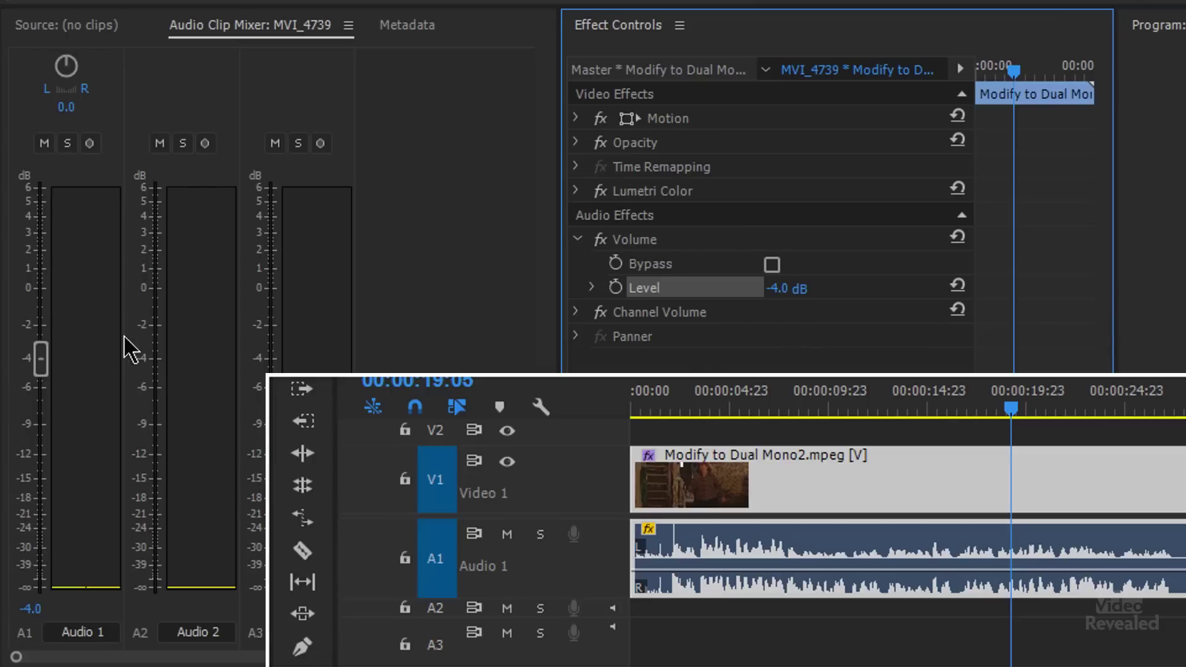
Move the Audio 1 fader through -1.5, 1.4 and 0.9 dB, ending at 0.0 dB, and play to check
drag(38, 360, 32, 317)
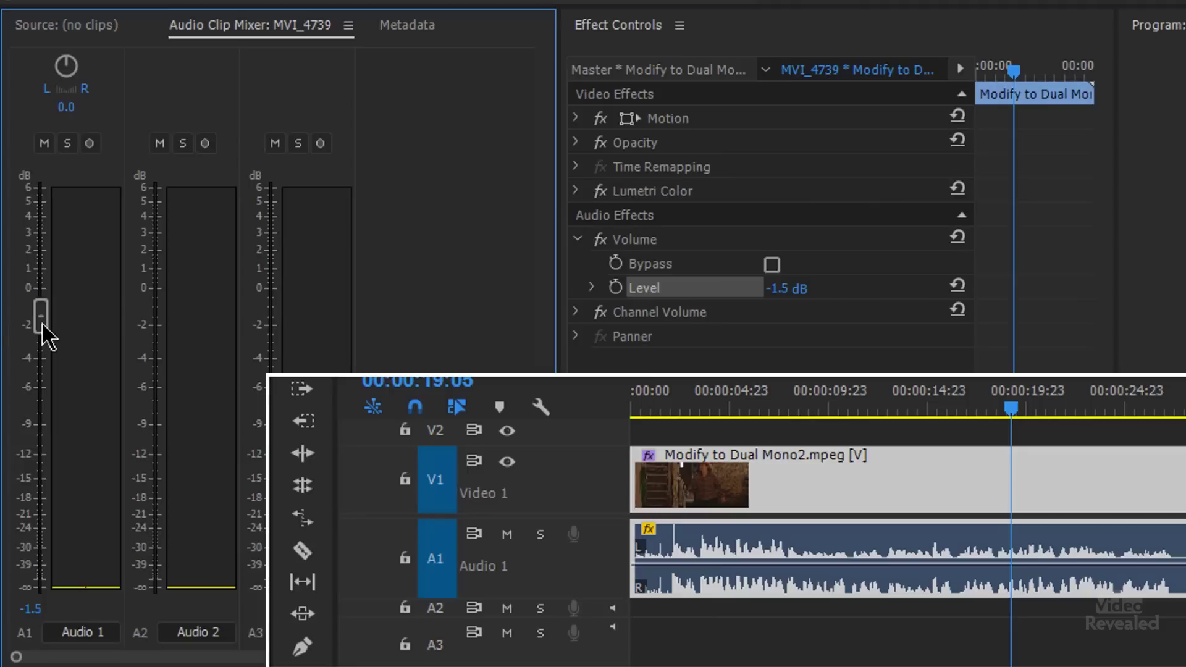
drag(25, 334, 39, 260)
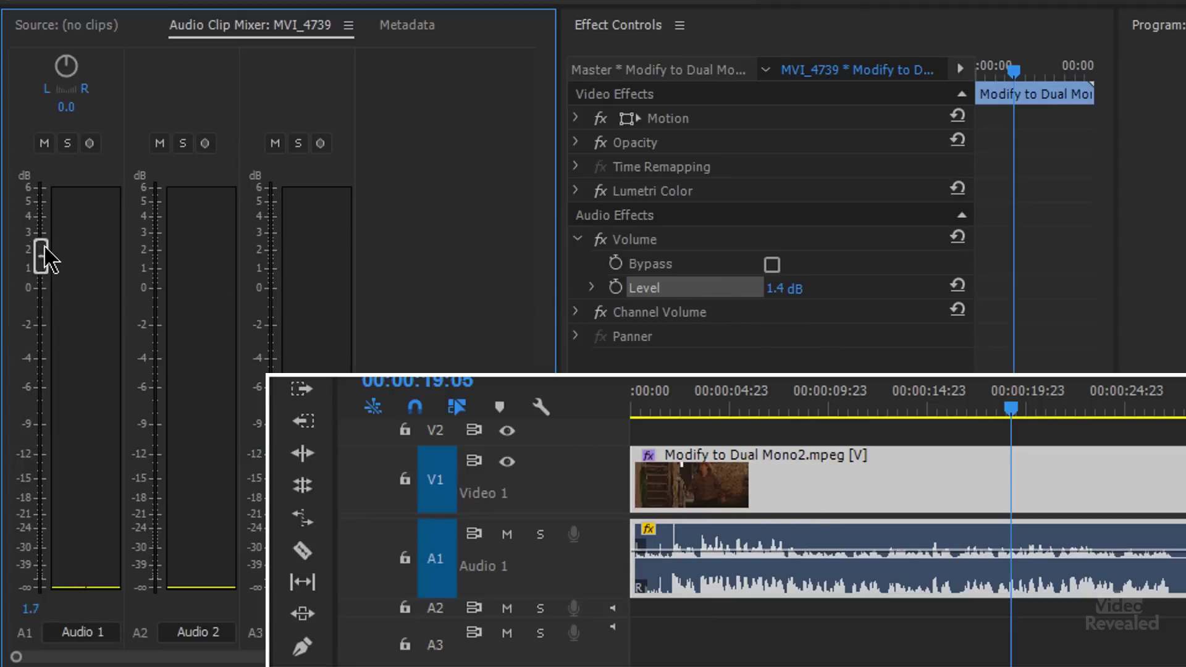
drag(44, 253, 44, 278)
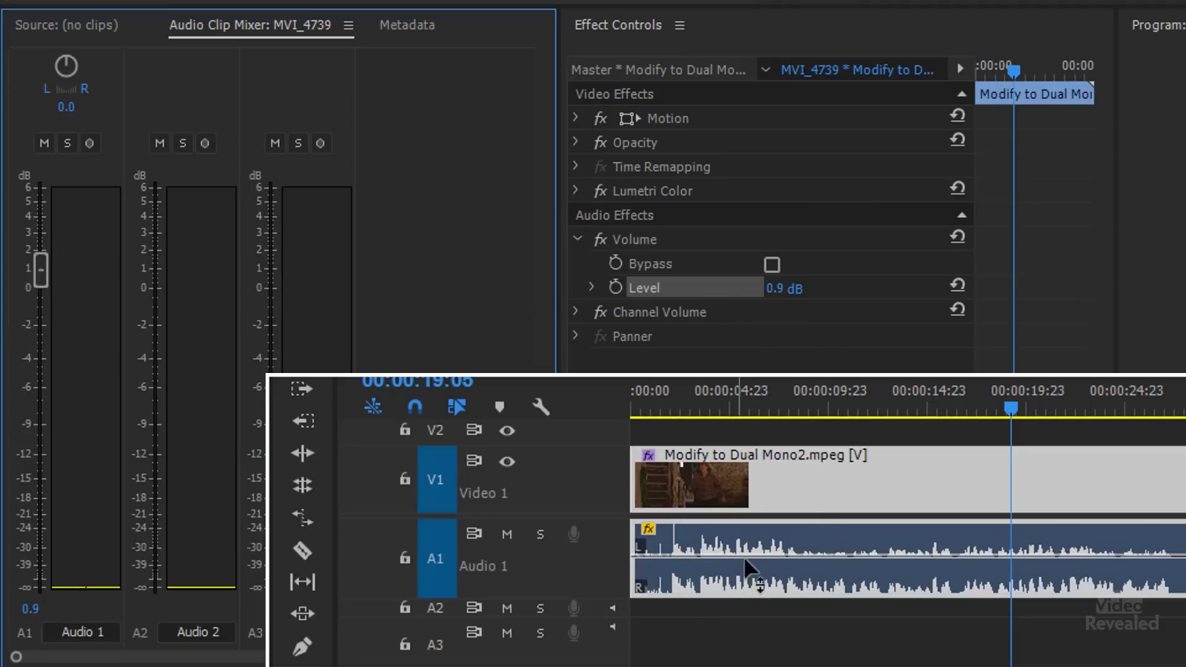
mouse_move(37, 263)
mouse_down()
mouse_move(37, 354)
mouse_move(37, 281)
mouse_up()
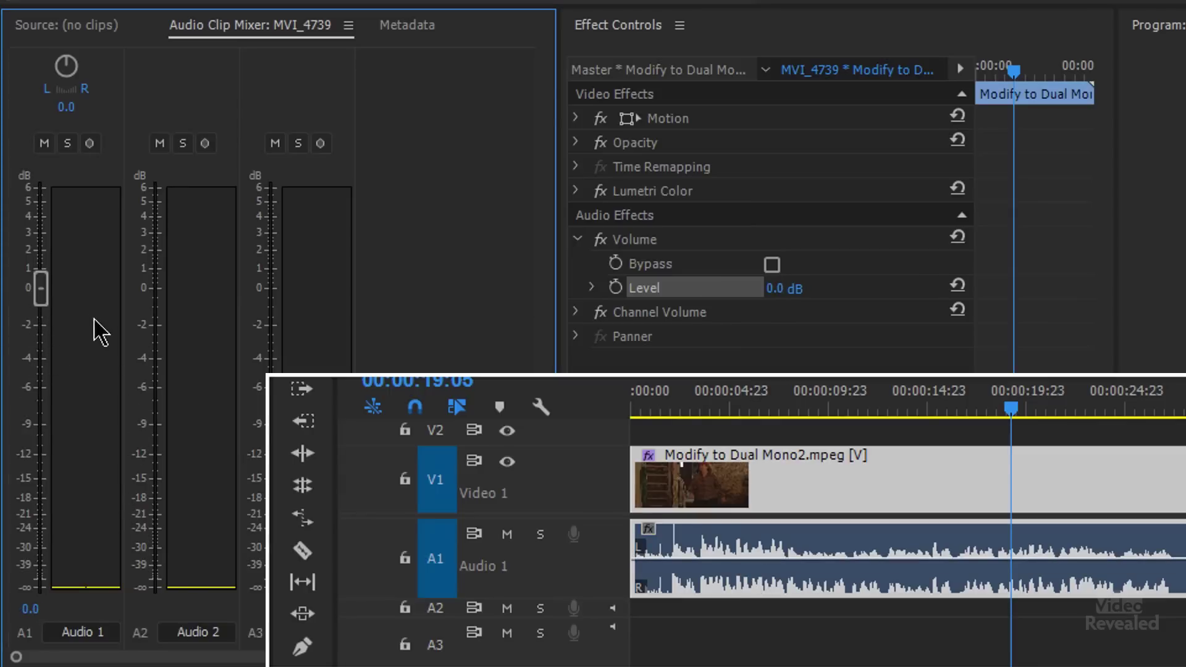
key(space)
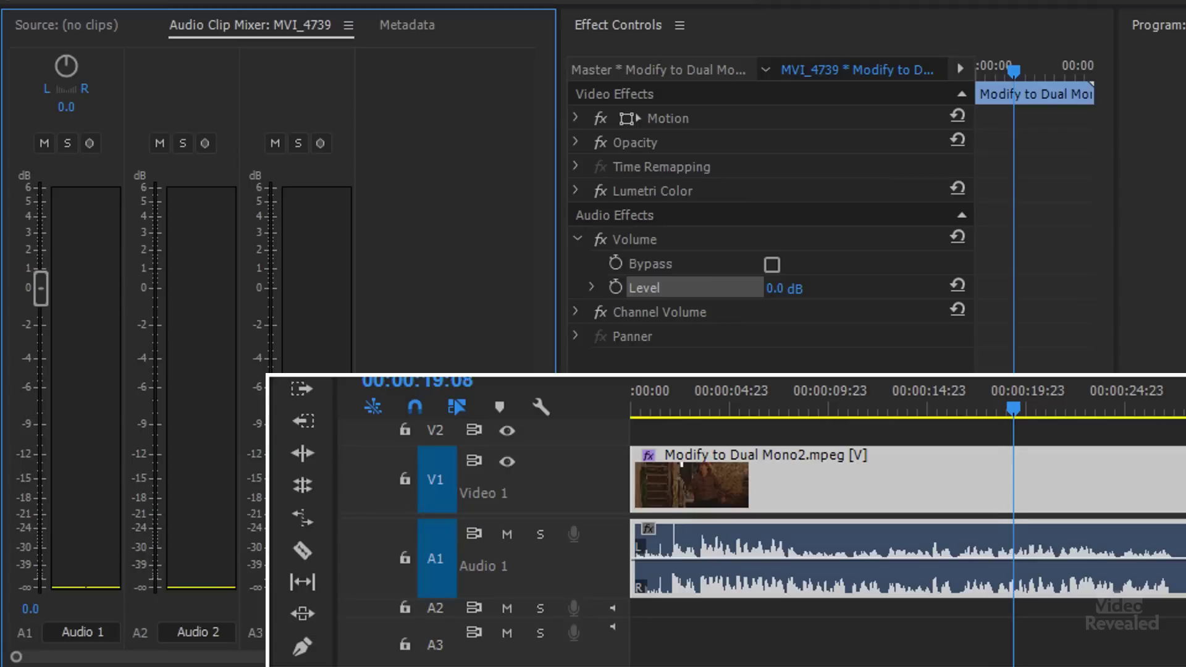
key(space)
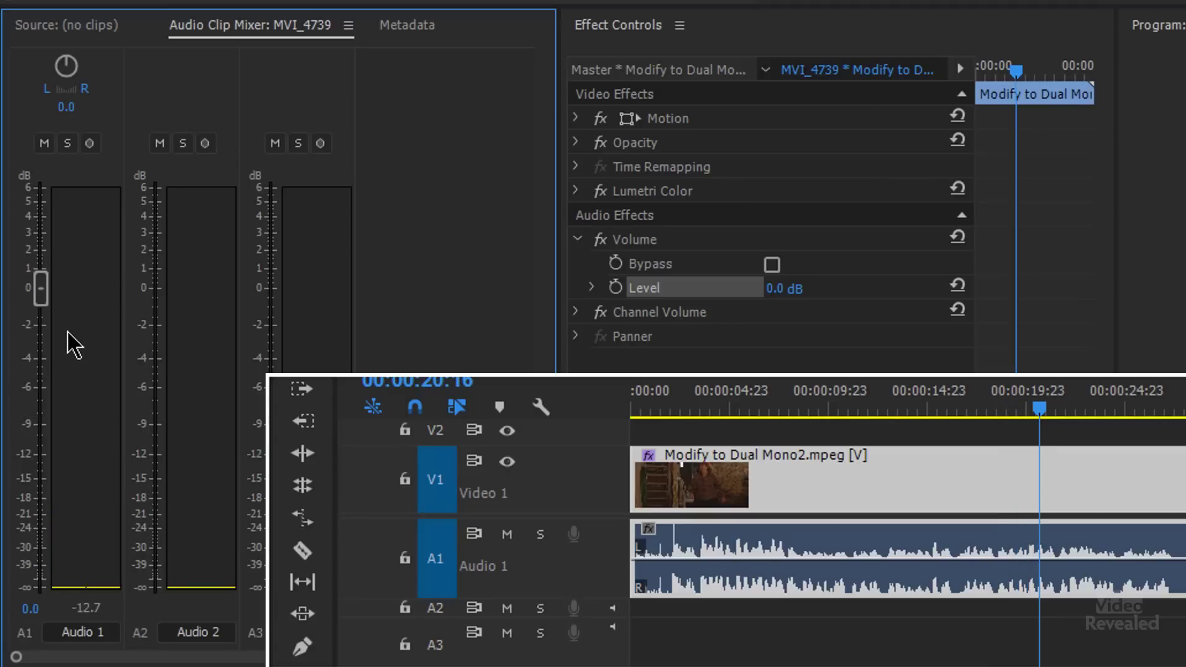
Show channel volume on the Audio 1 meter, lower the right channel slightly, and play the clip
right_click(68, 330)
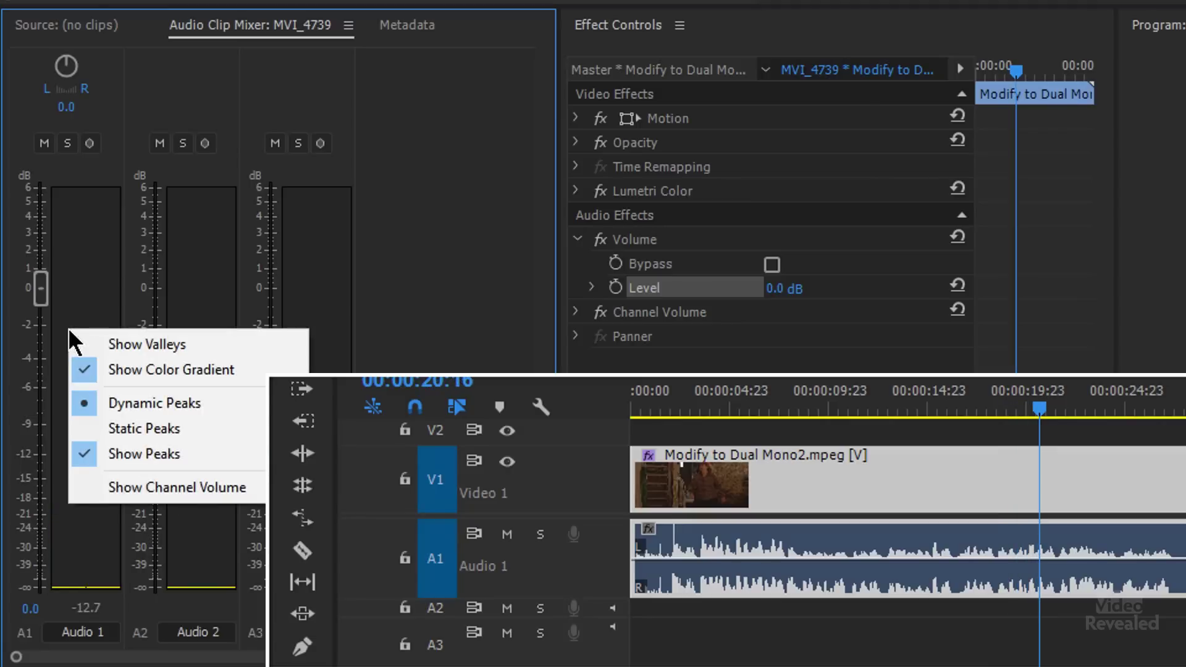
click(152, 487)
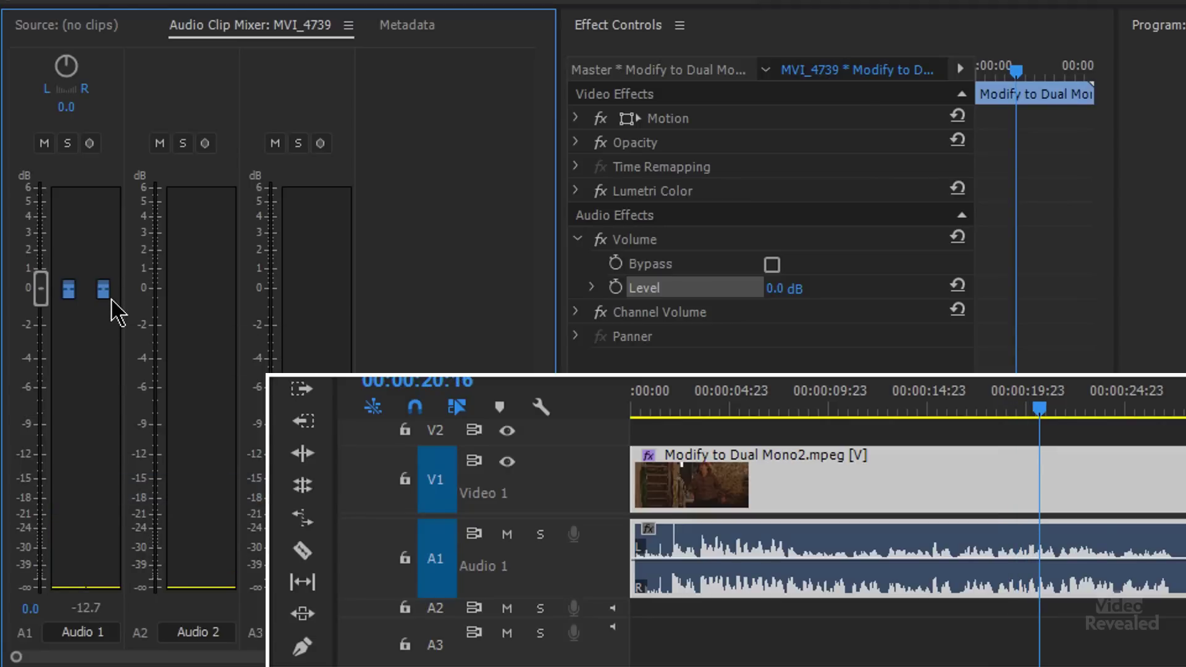
mouse_move(105, 295)
mouse_down()
mouse_move(105, 567)
mouse_move(115, 278)
mouse_move(113, 309)
mouse_up()
key(space)
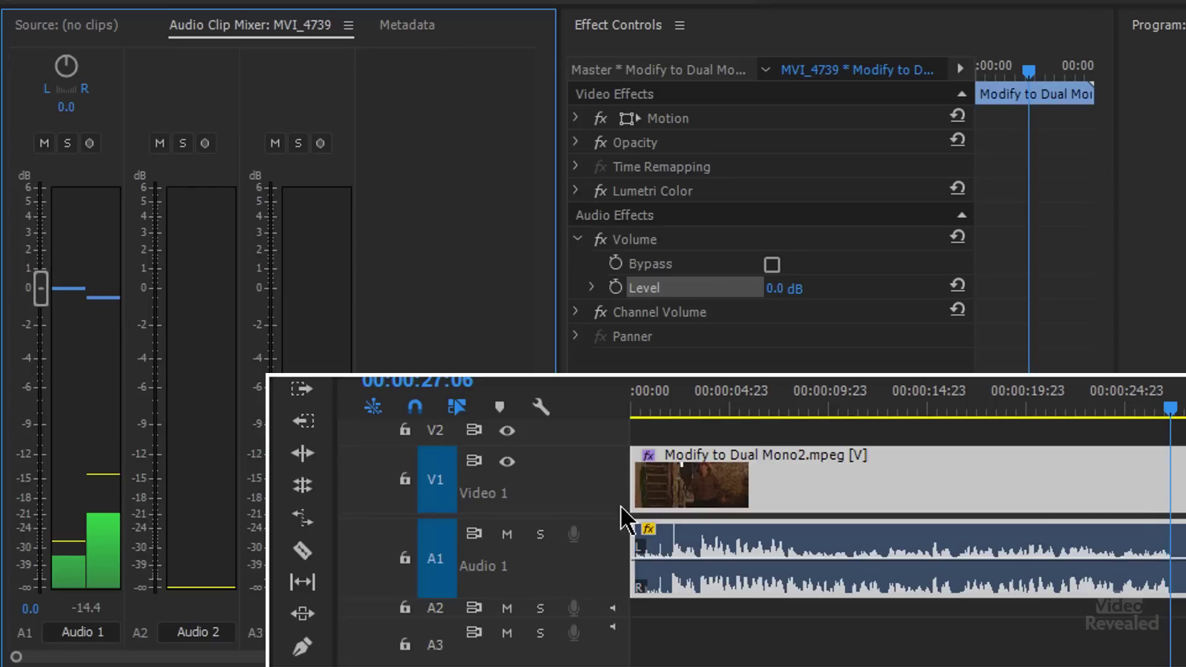
With the Pen tool, add a volume keyframe at 7 seconds and pull one down to silence near 13 seconds
click(302, 647)
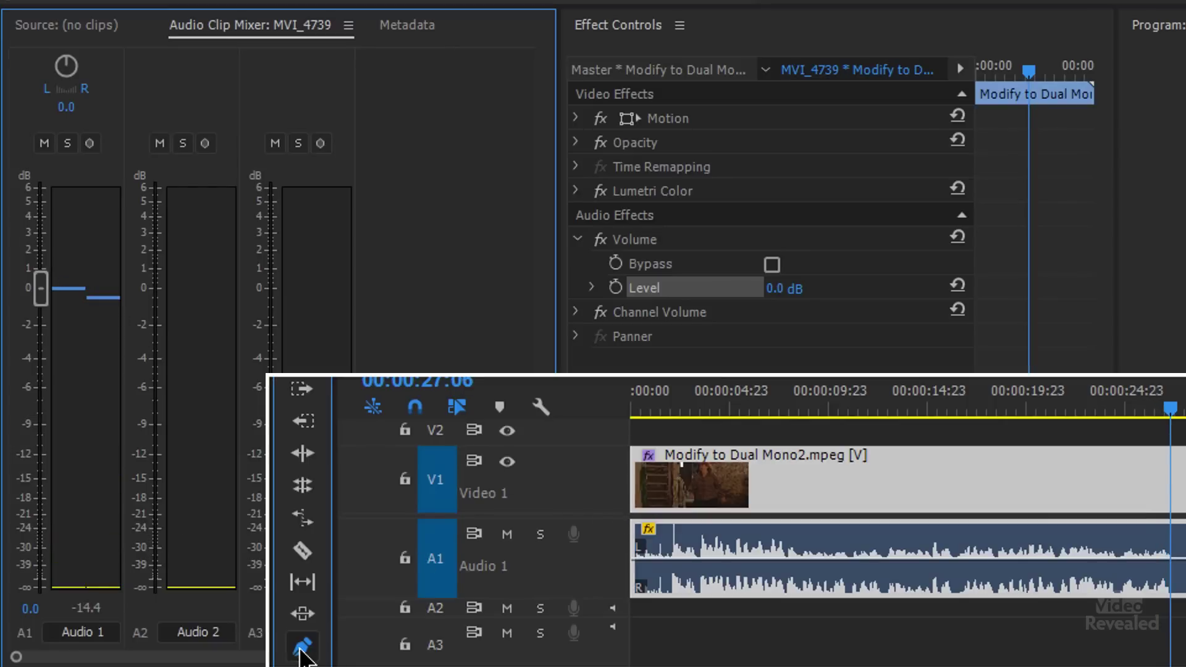
drag(822, 410, 769, 411)
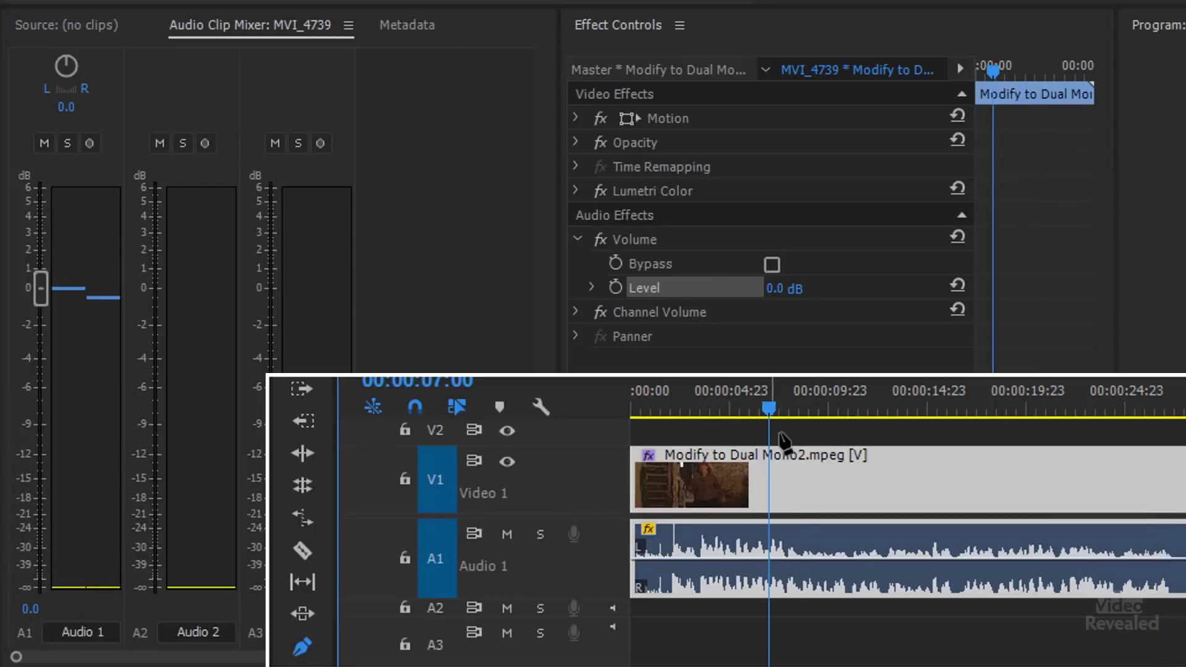
click(798, 560)
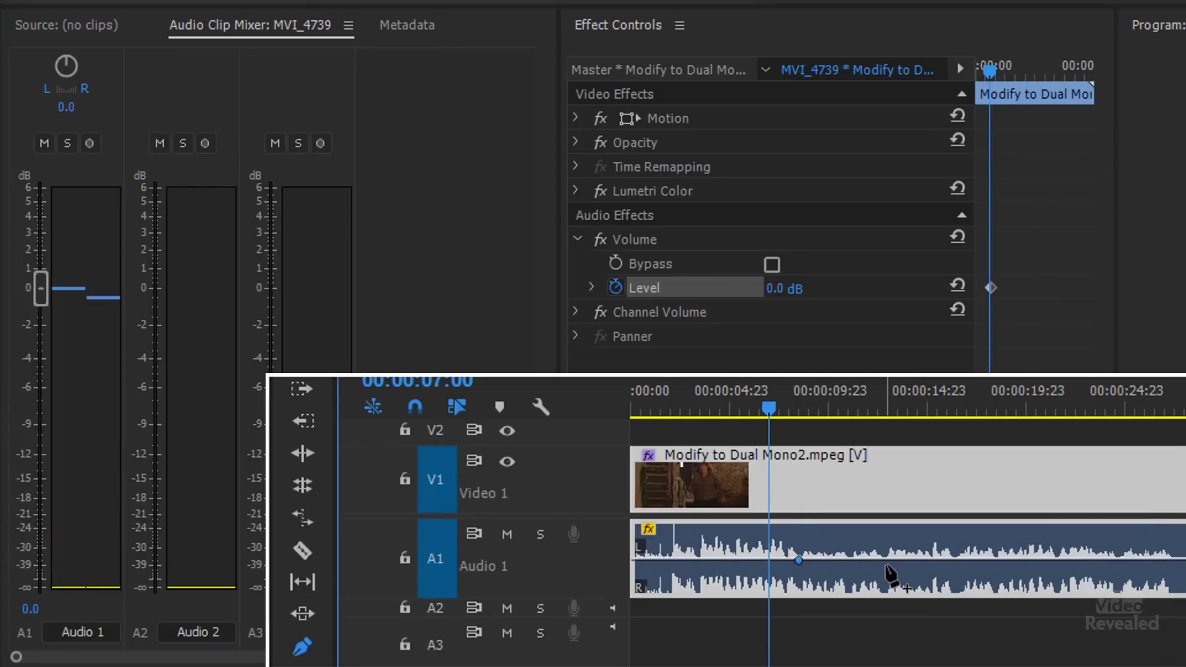
drag(899, 560, 962, 538)
Ride the Audio 1 fader during playback to write volume keyframes, ending at 4.2 dB, then return to the Selection tool
key(space)
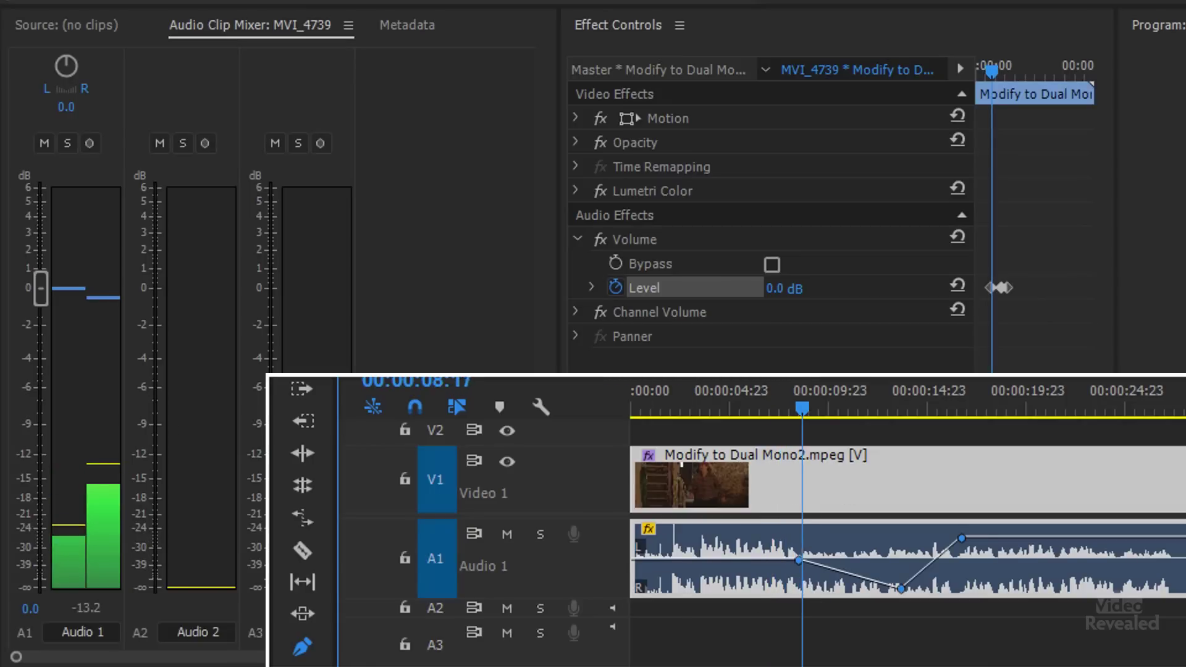
drag(41, 291, 41, 215)
key(space)
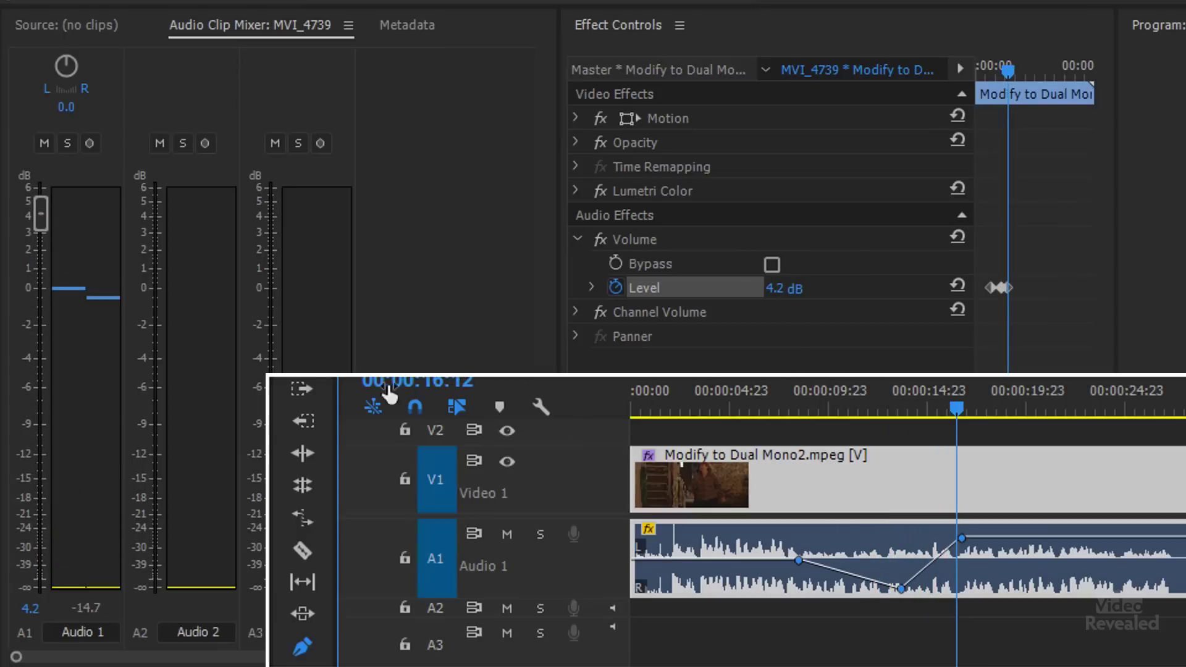
click(304, 377)
drag(887, 499, 1014, 490)
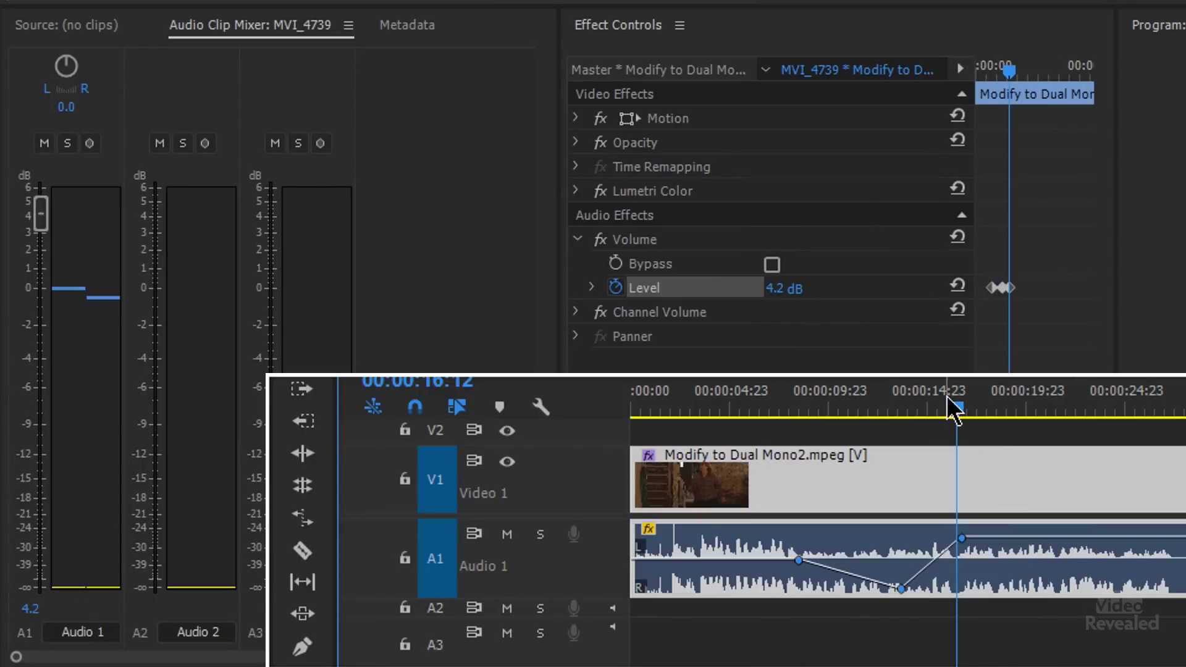